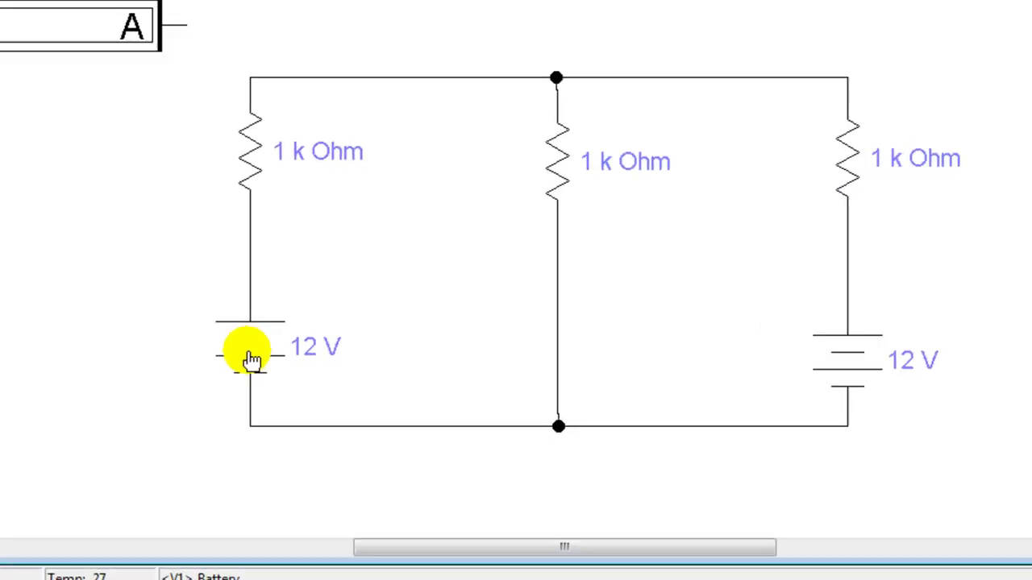
Step: Set the voltage of the battery in the circuit's left branch to 20 V
{"action": "right_click", "coordinate": [170, 308]}
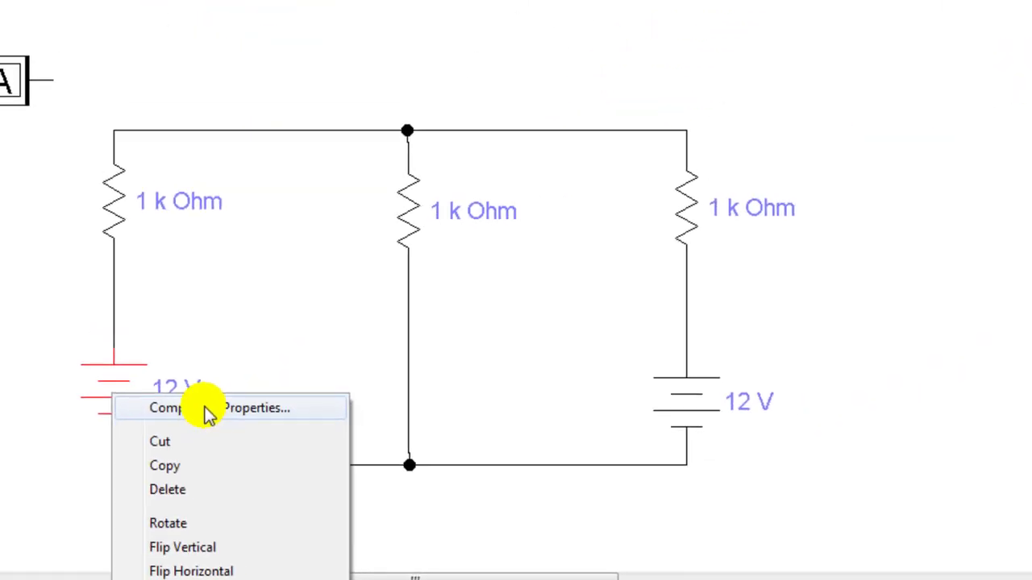
{"action": "left_click", "coordinate": [208, 408]}
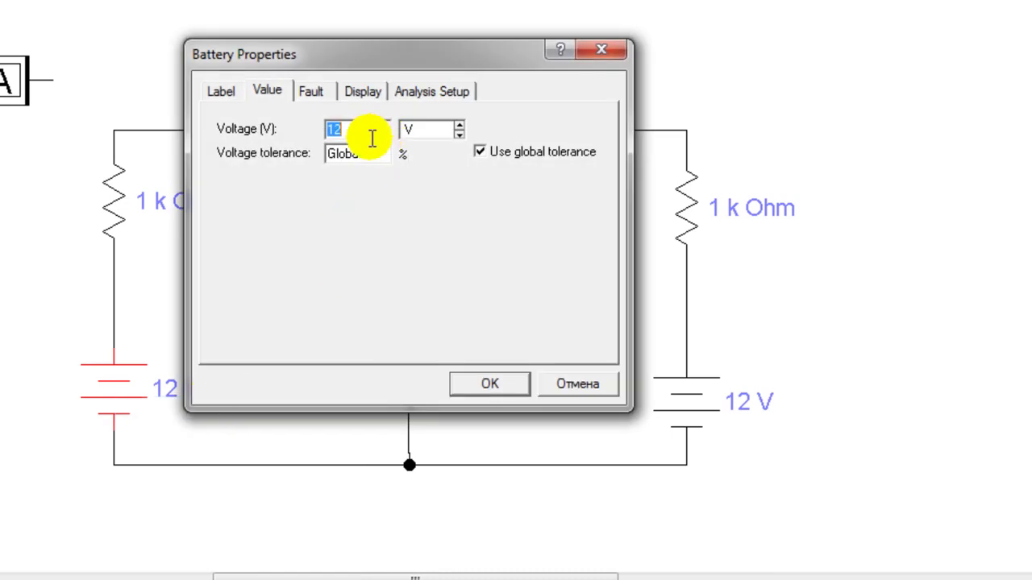
{"action": "type", "text": "20"}
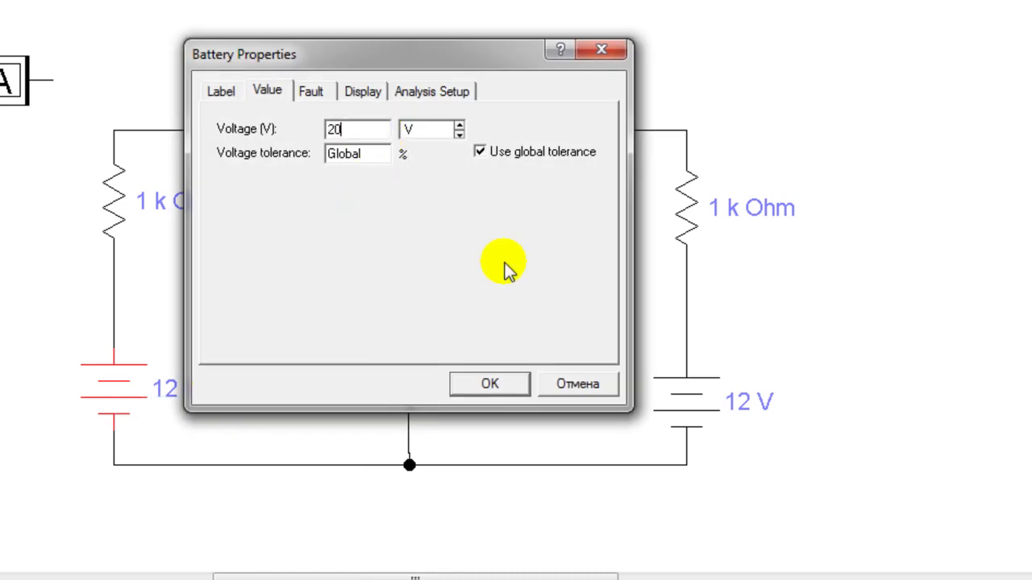
{"action": "left_click", "coordinate": [497, 385]}
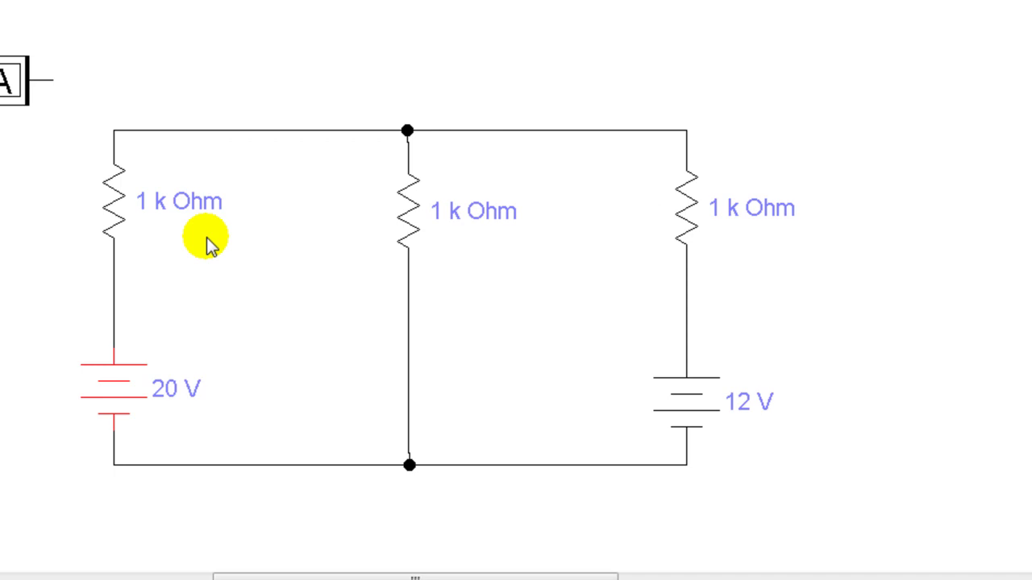
Step: Set the resistance of the left branch's resistor to 20 Ω
{"action": "double_click", "coordinate": [108, 203]}
{"action": "type", "text": "20"}
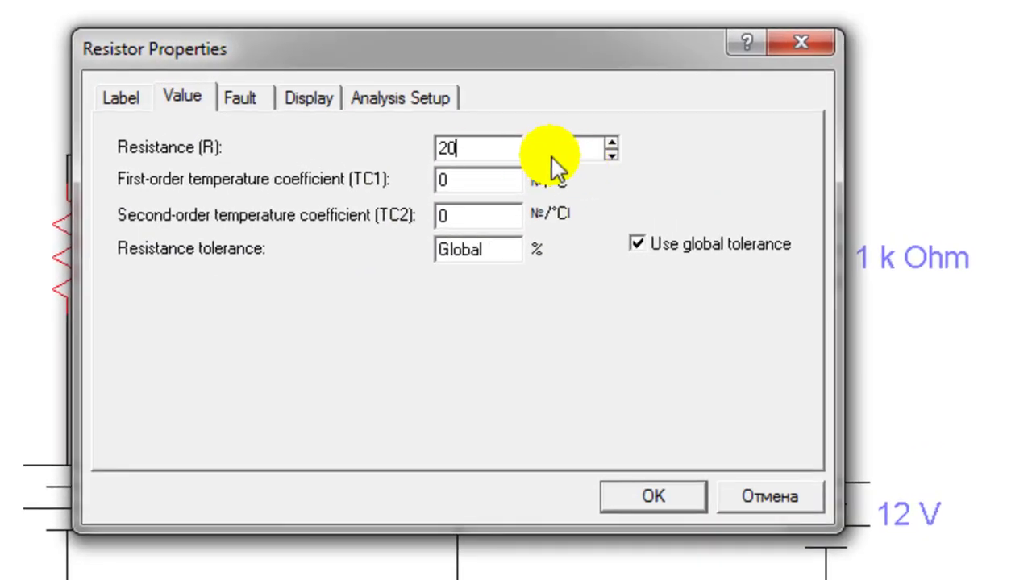
{"action": "left_click", "coordinate": [612, 153]}
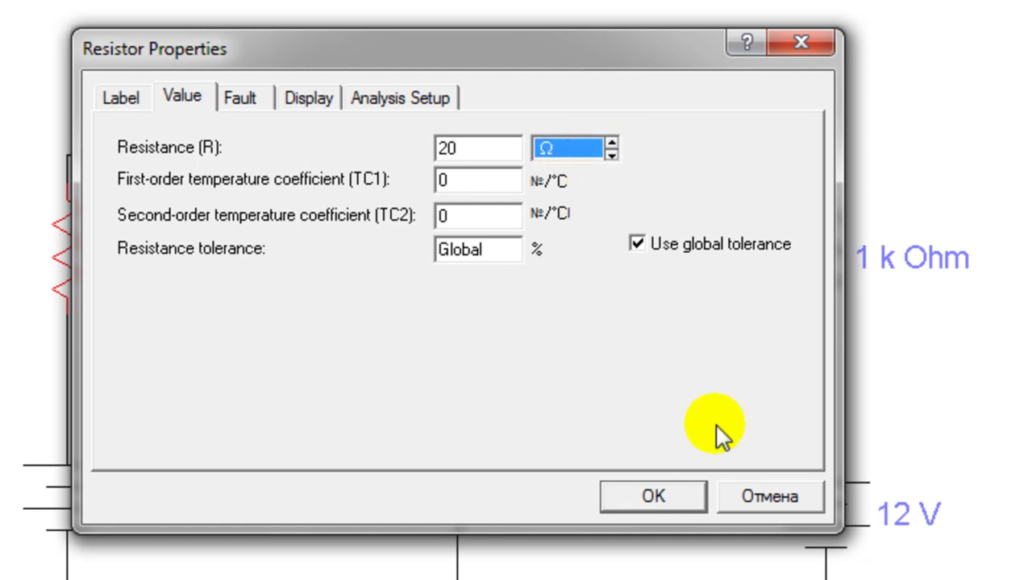
{"action": "left_click", "coordinate": [671, 496]}
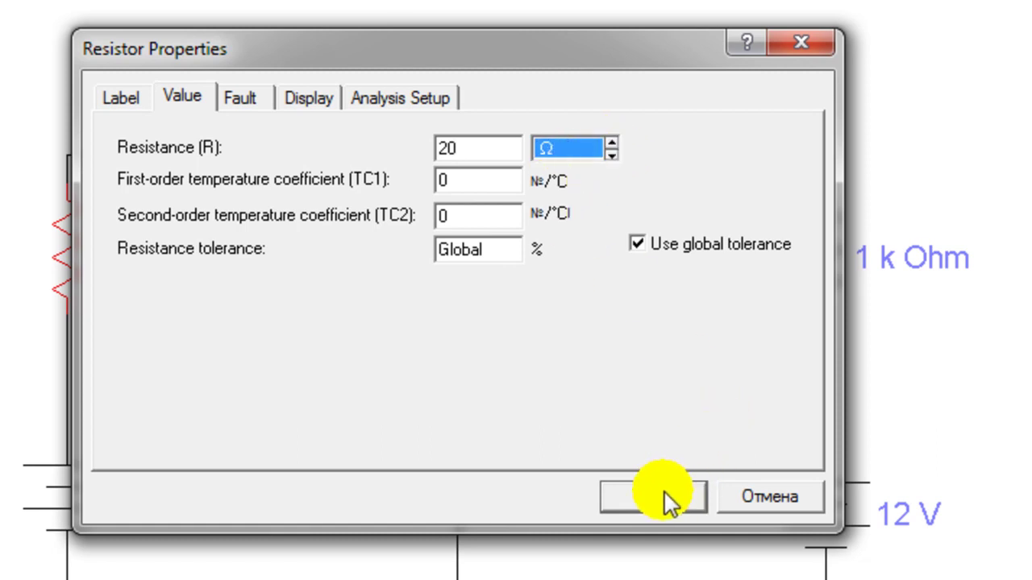
{"action": "left_click", "coordinate": [6, 270]}
Step: Insert the ammeter into the upper wire between the 20 Ohm resistor and the middle node, and run the simulation to read the current
{"action": "left_click_drag", "start_coordinate": [202, 184], "coordinate": [282, 168]}
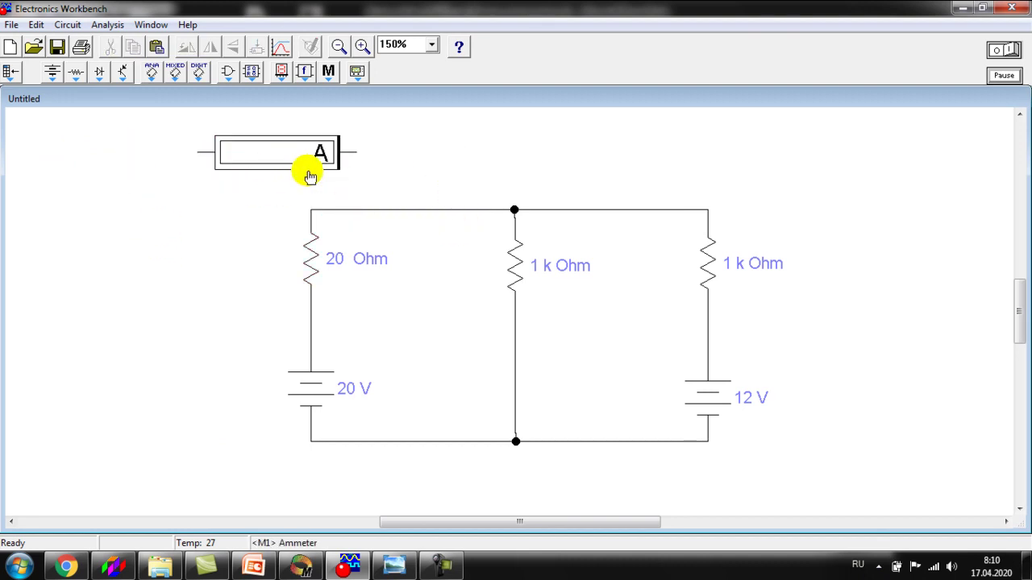
{"action": "left_click_drag", "start_coordinate": [311, 177], "coordinate": [435, 238]}
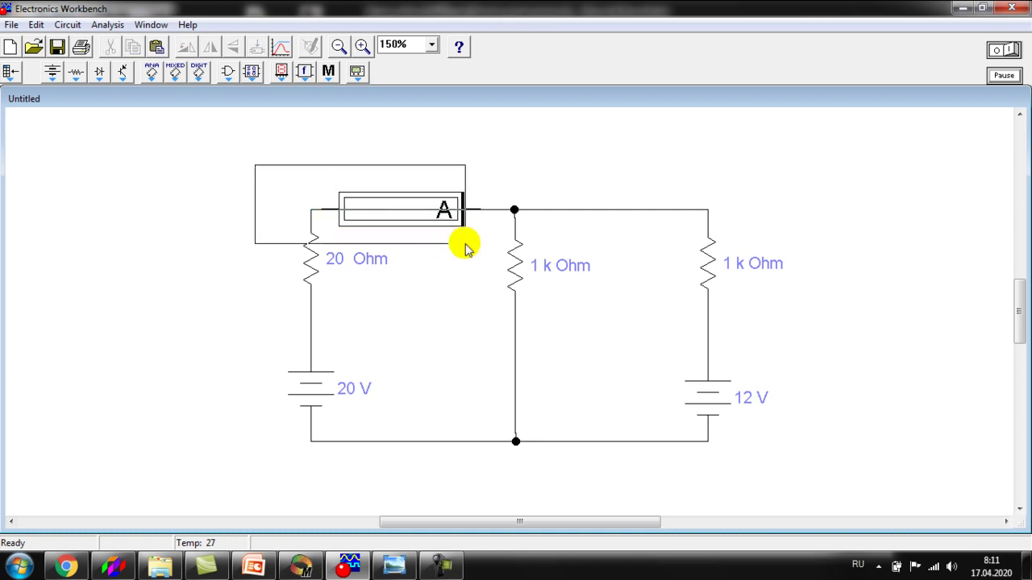
{"action": "left_click", "coordinate": [422, 42]}
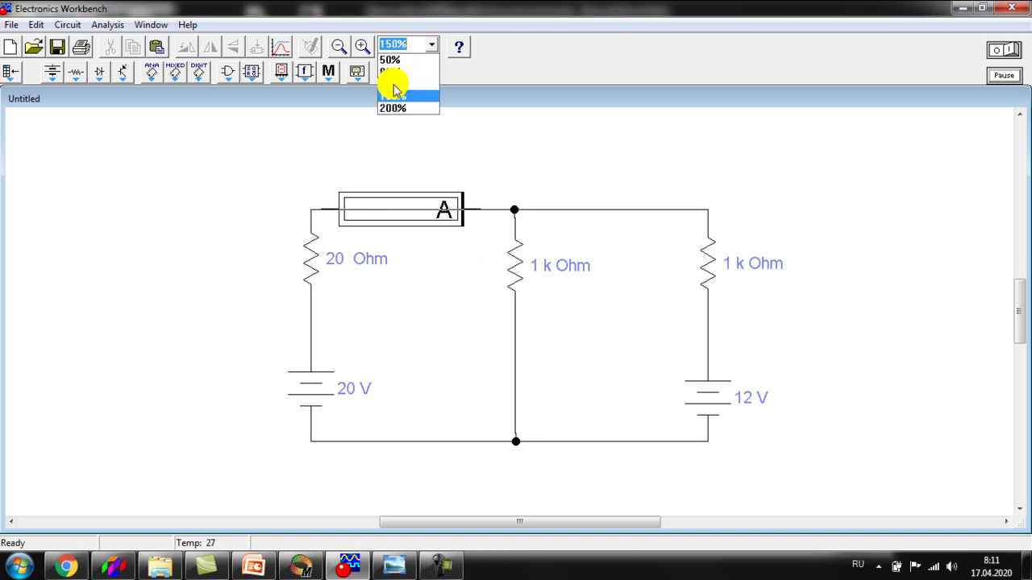
{"action": "left_click", "coordinate": [396, 95]}
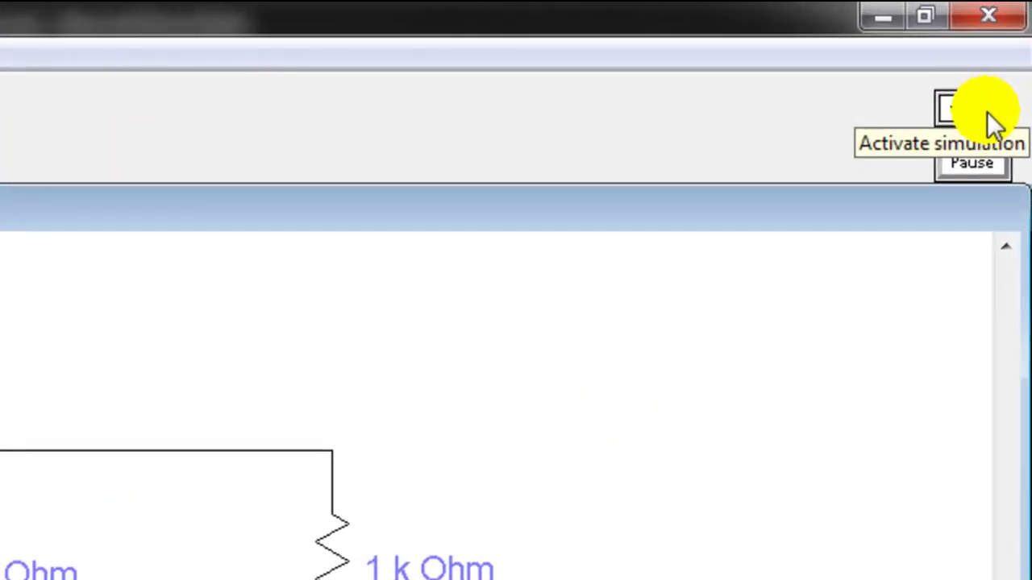
{"action": "left_click", "coordinate": [989, 115]}
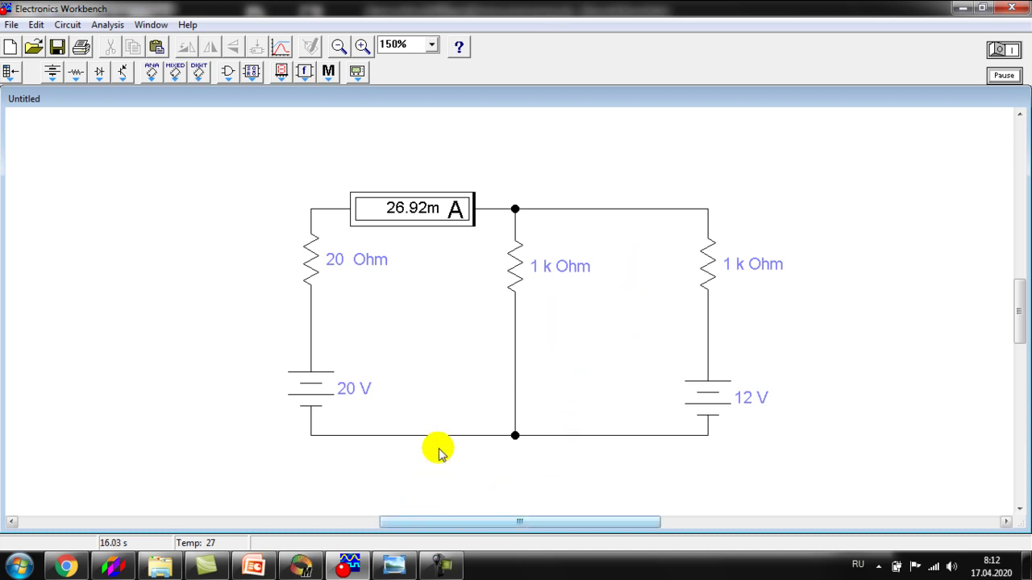
{"action": "left_click", "coordinate": [995, 50]}
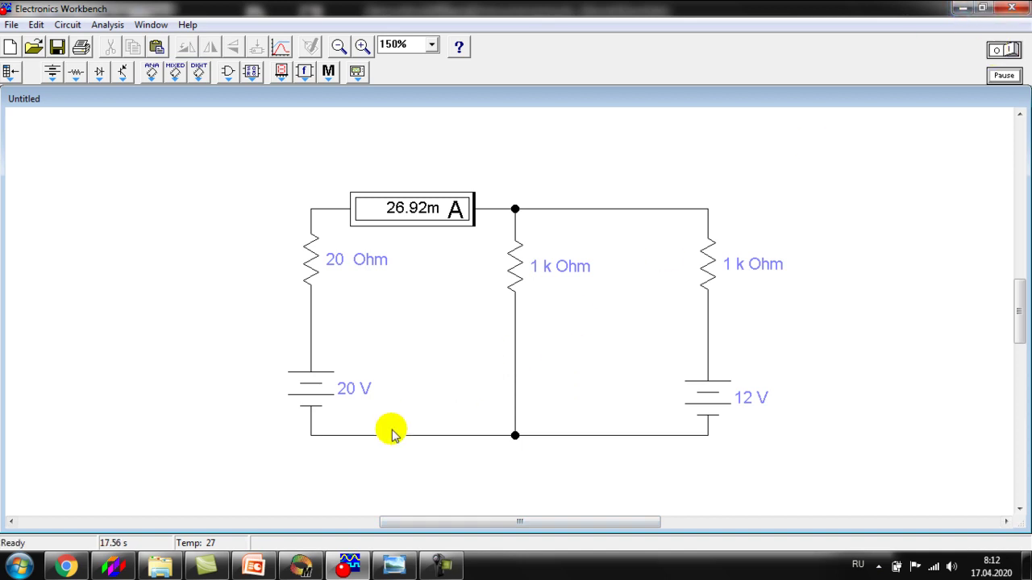
Step: Switch to PowerPoint and view slide 12 with the two task tables as a full-screen slide show
{"action": "left_click", "coordinate": [257, 564]}
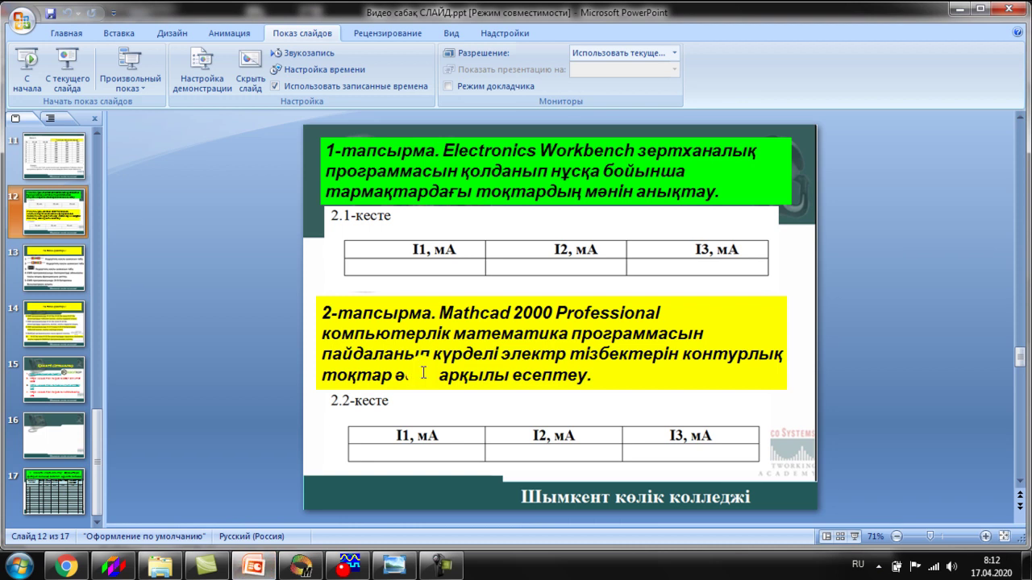
{"action": "left_click", "coordinate": [67, 69]}
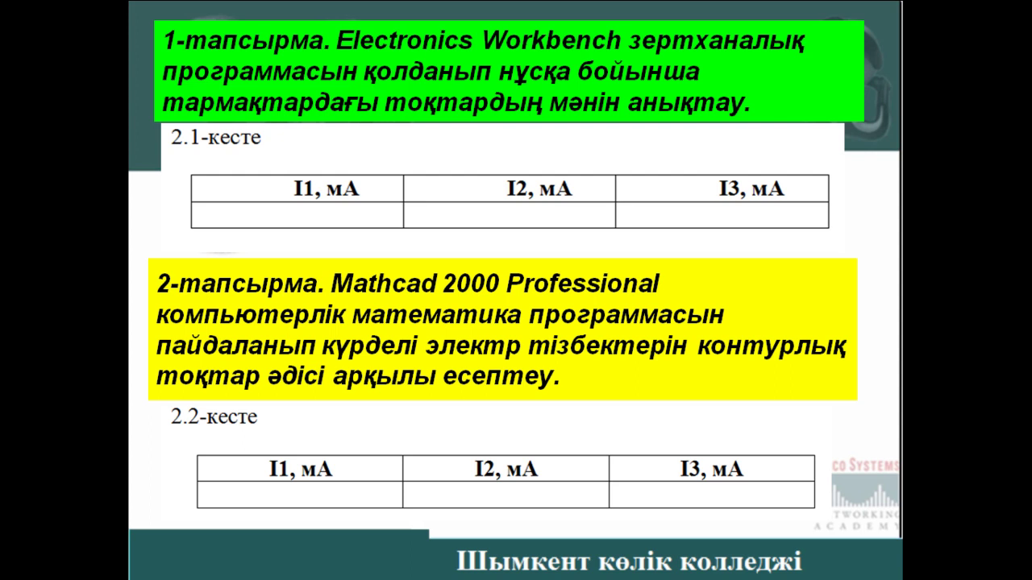
{"action": "key", "text": "Escape"}
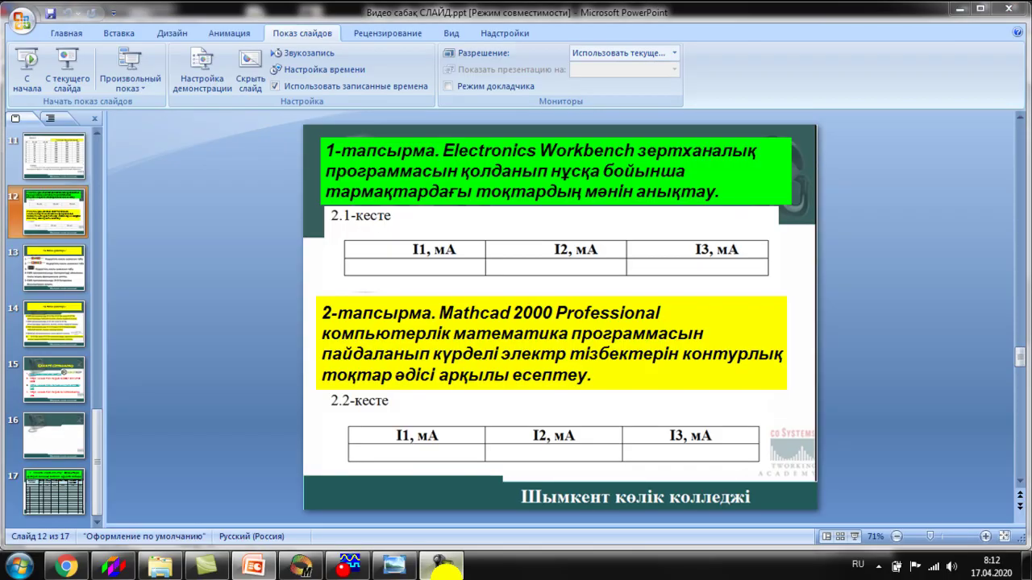
Step: Switch to the blank Mathcad worksheet and set its zoom to 150%
{"action": "left_click", "coordinate": [444, 574]}
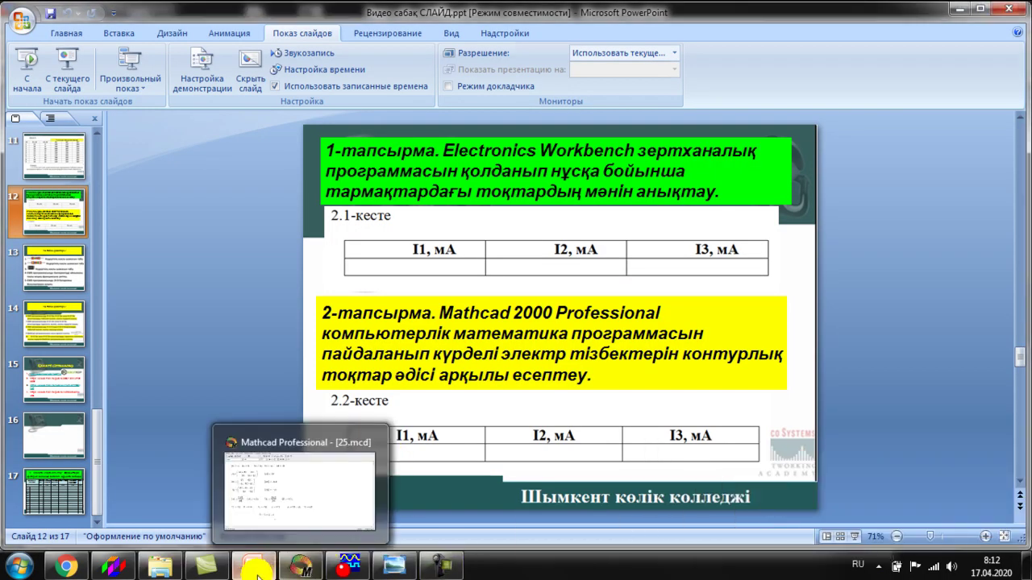
{"action": "left_click", "coordinate": [326, 504]}
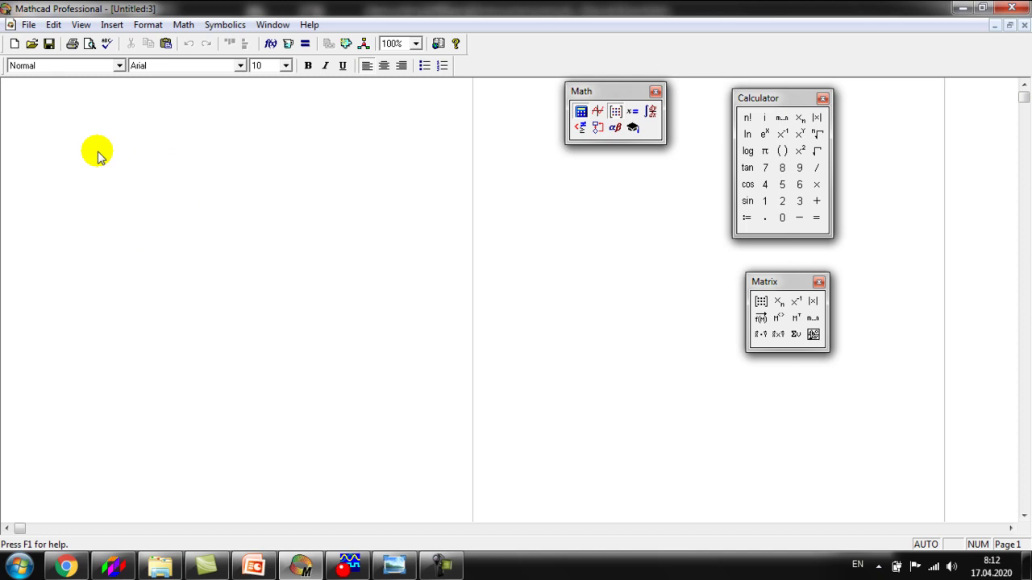
{"action": "left_click", "coordinate": [416, 43]}
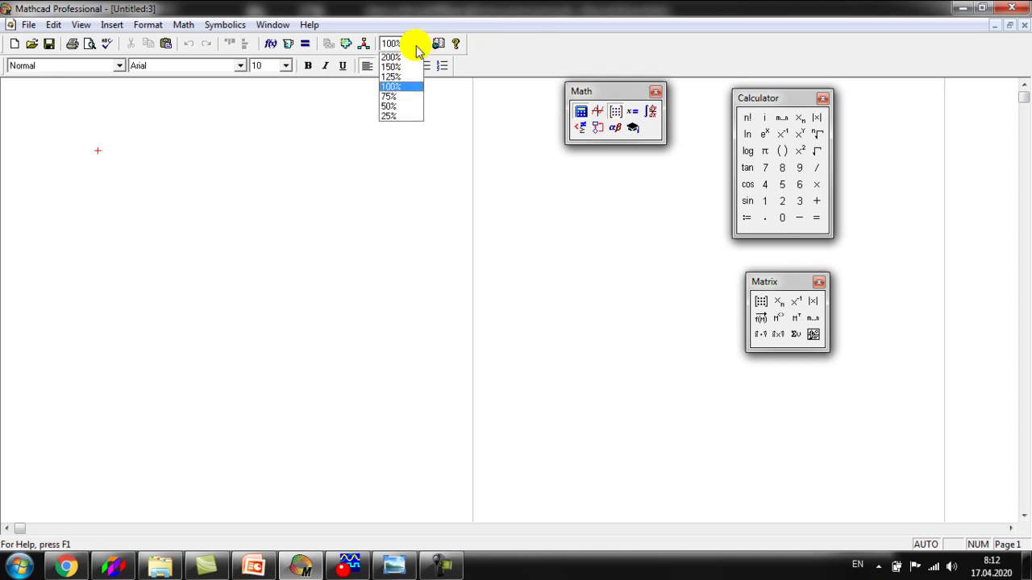
{"action": "left_click", "coordinate": [392, 67]}
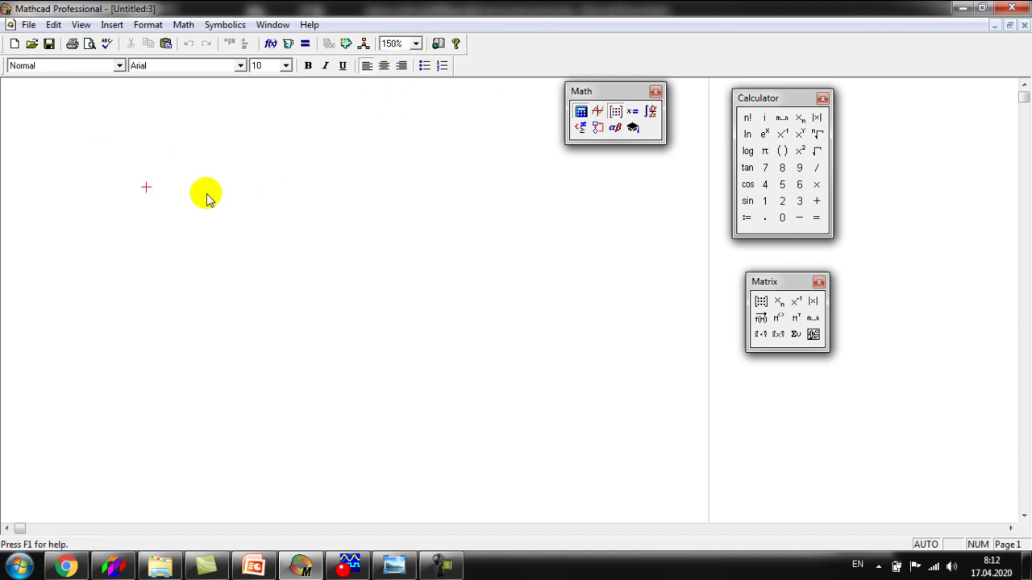
Step: Move the Matrix palette up so it sits directly beneath the Calculator palette
{"action": "left_click", "coordinate": [139, 164]}
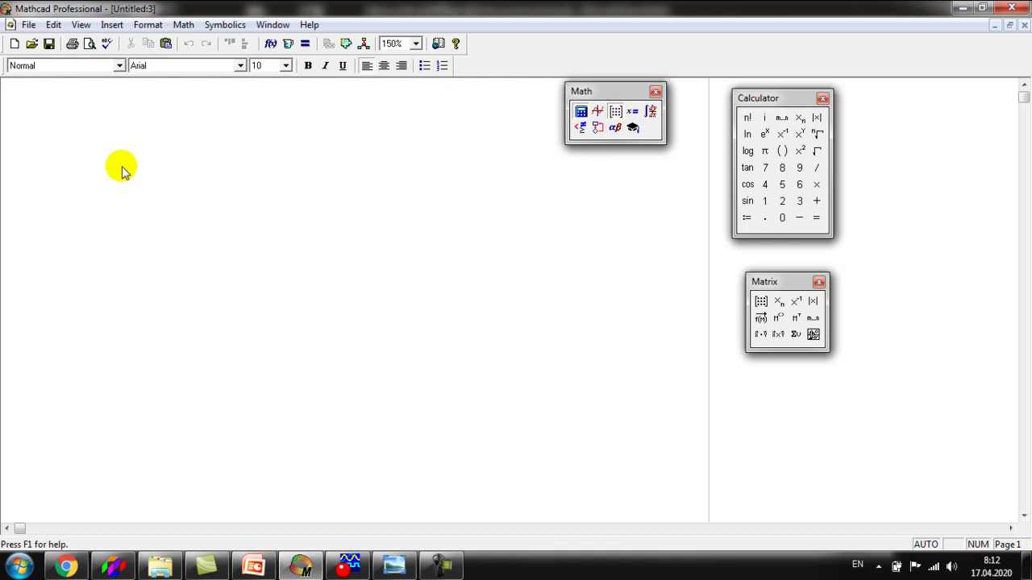
{"action": "left_click", "coordinate": [121, 154]}
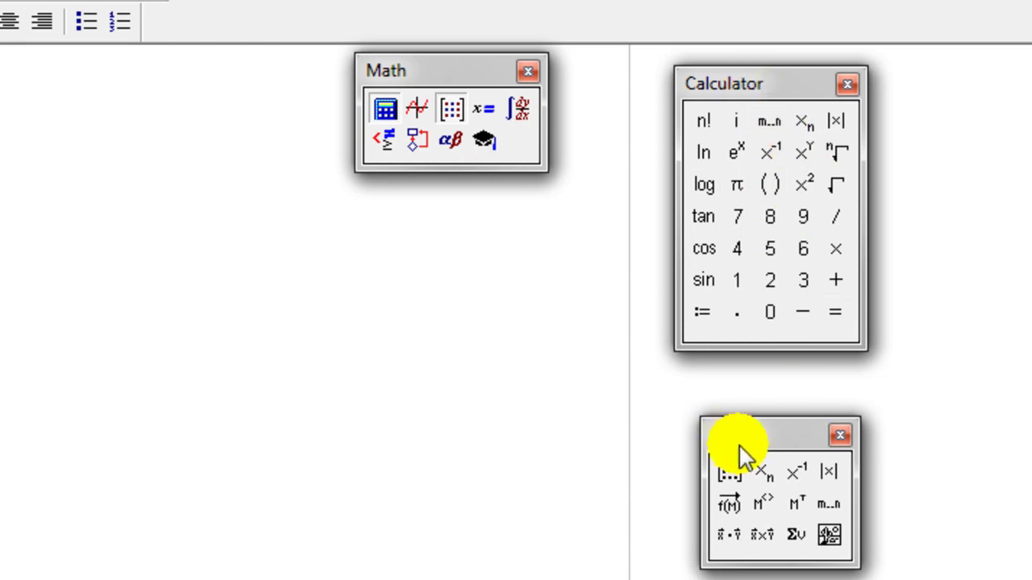
{"action": "left_click_drag", "start_coordinate": [738, 452], "coordinate": [743, 414]}
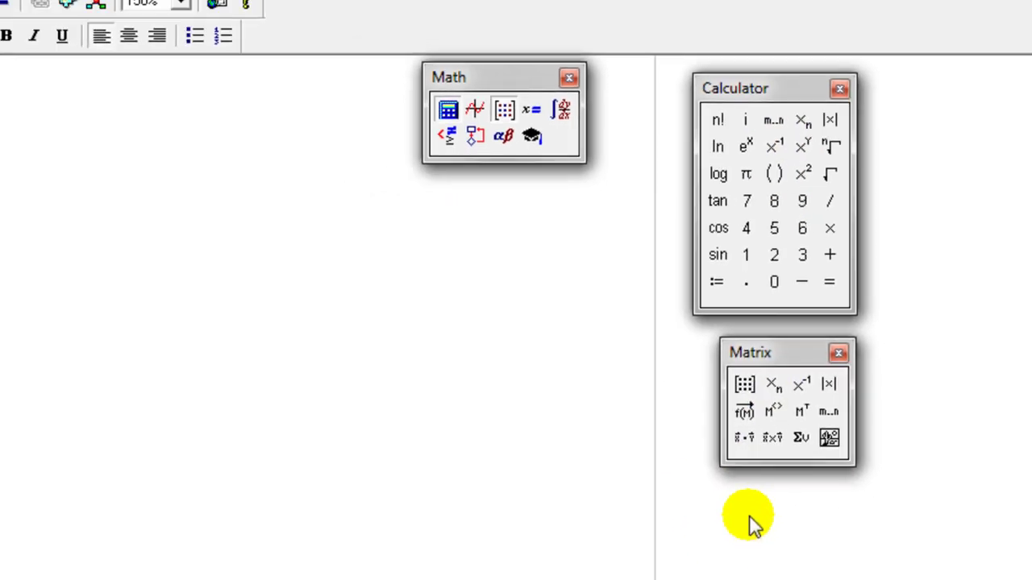
Step: Define the variable E1 := 12 near the upper part of the blank worksheet
{"action": "left_click", "coordinate": [111, 152]}
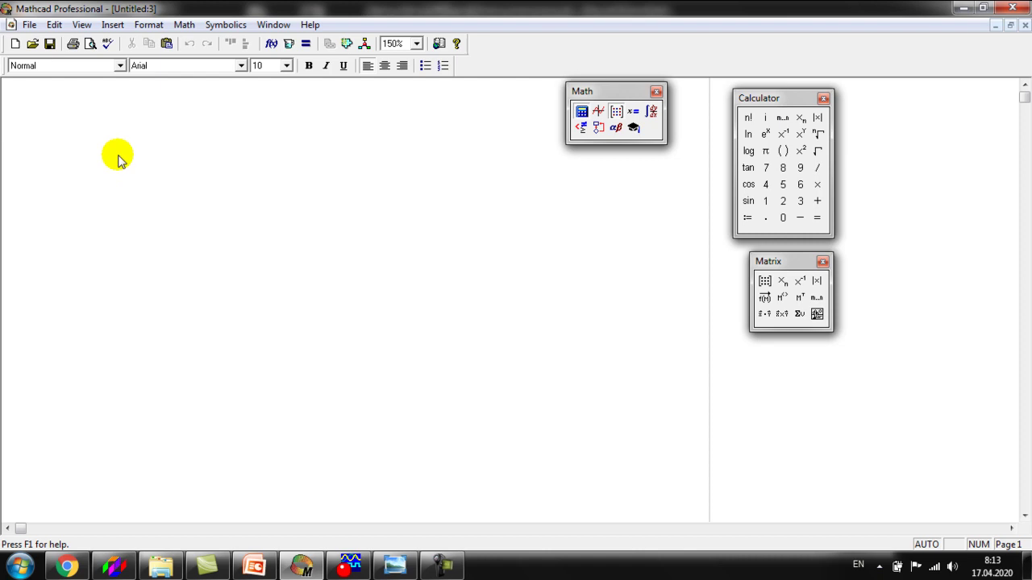
{"action": "type", "text": "E1"}
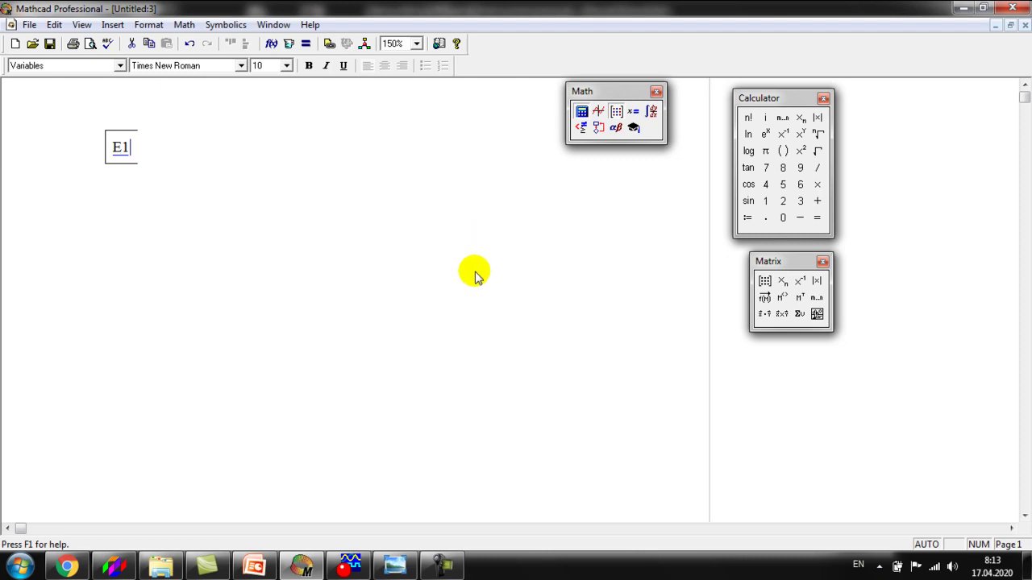
{"action": "left_click", "coordinate": [748, 219]}
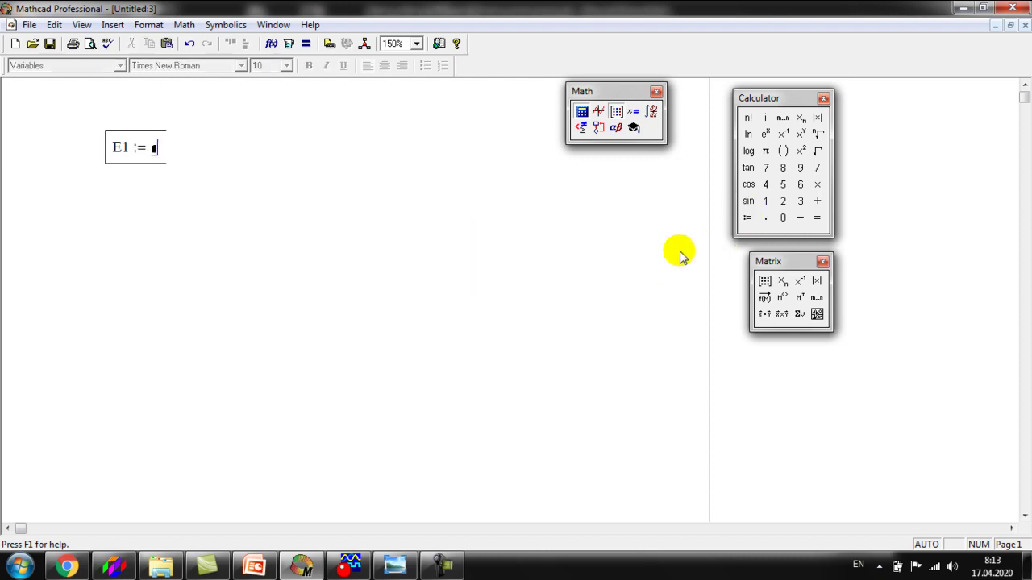
{"action": "type", "text": "12"}
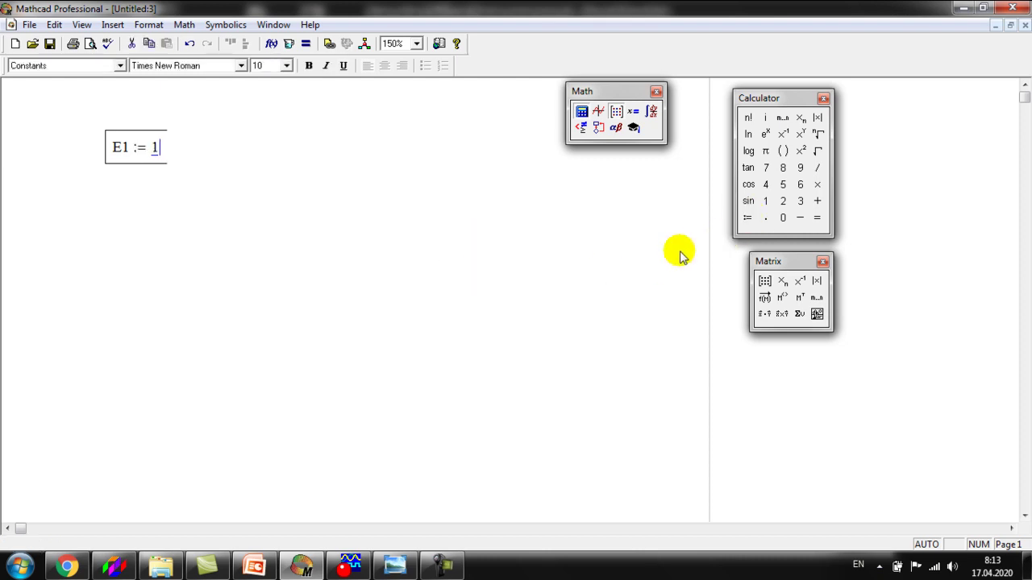
{"action": "key", "text": "Right"}
{"action": "key", "text": "Right"}
{"action": "key", "text": "Right"}
{"action": "key", "text": "Right"}
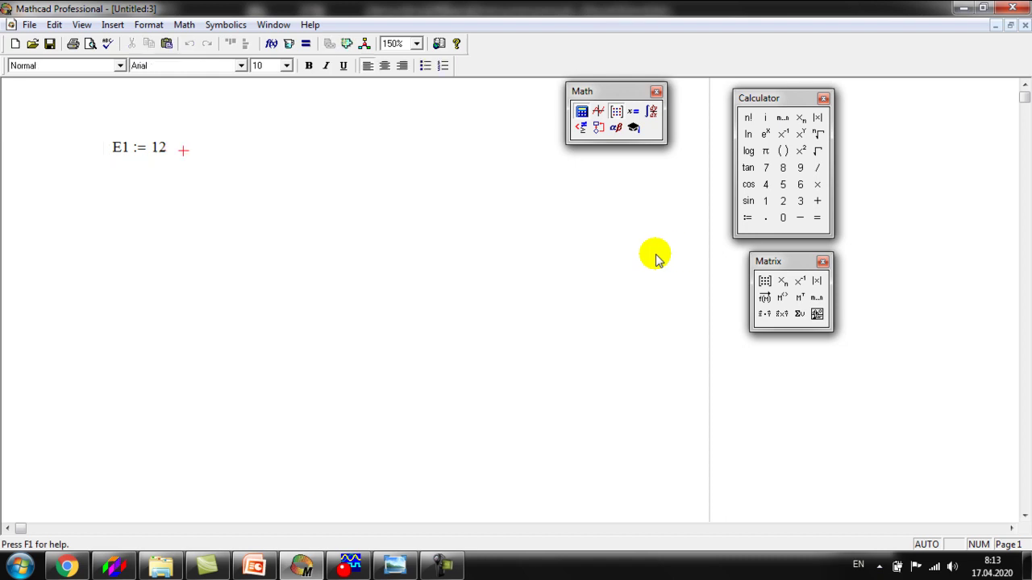
Step: Define the variable R1 := 20 on the same line, beside the E1 definition
{"action": "type", "text": "R"}
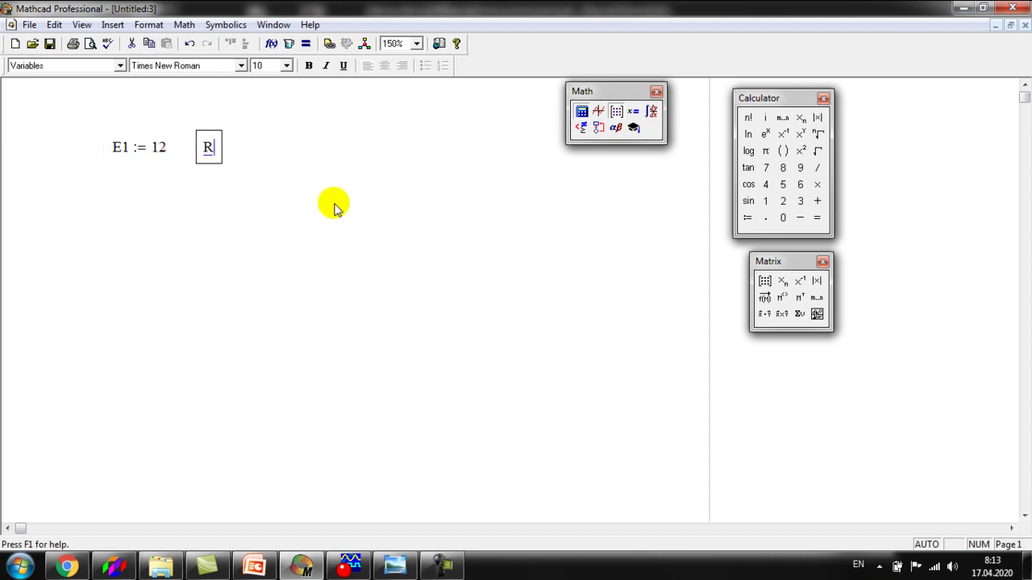
{"action": "type", "text": "1 := 20"}
{"action": "left_click", "coordinate": [298, 232]}
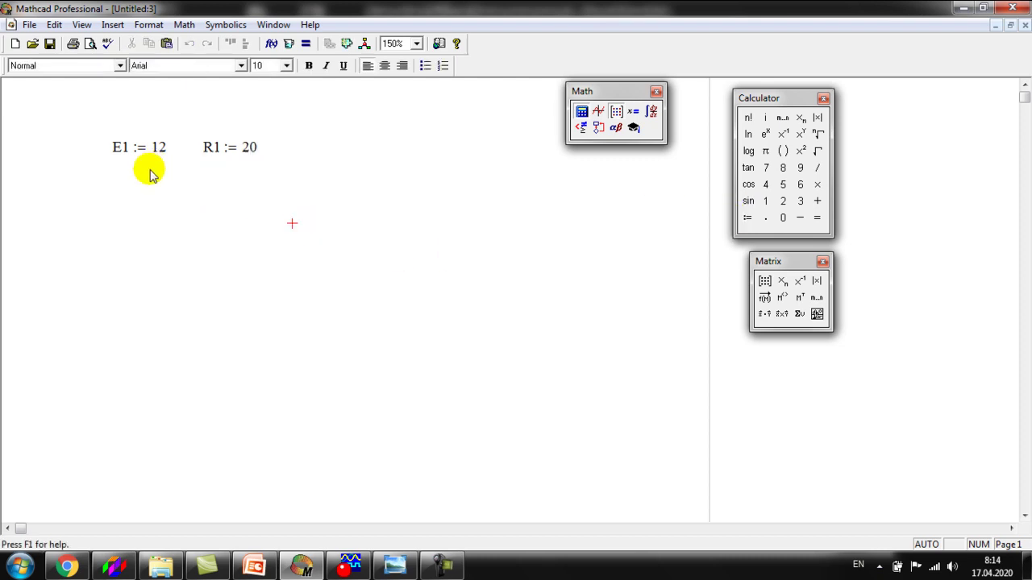
{"action": "left_click_drag", "start_coordinate": [56, 104], "coordinate": [295, 191]}
{"action": "left_click", "coordinate": [237, 214]}
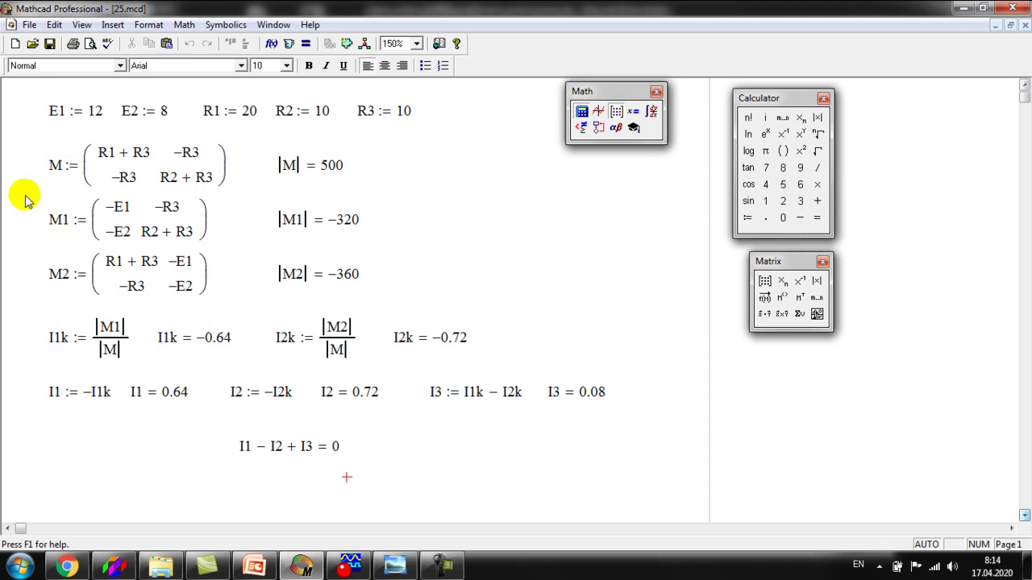
Step: Examine the source and resistor definitions and the matrix and loop-current calculations in the worksheet 25.mcd
{"action": "left_click_drag", "start_coordinate": [28, 96], "coordinate": [432, 129]}
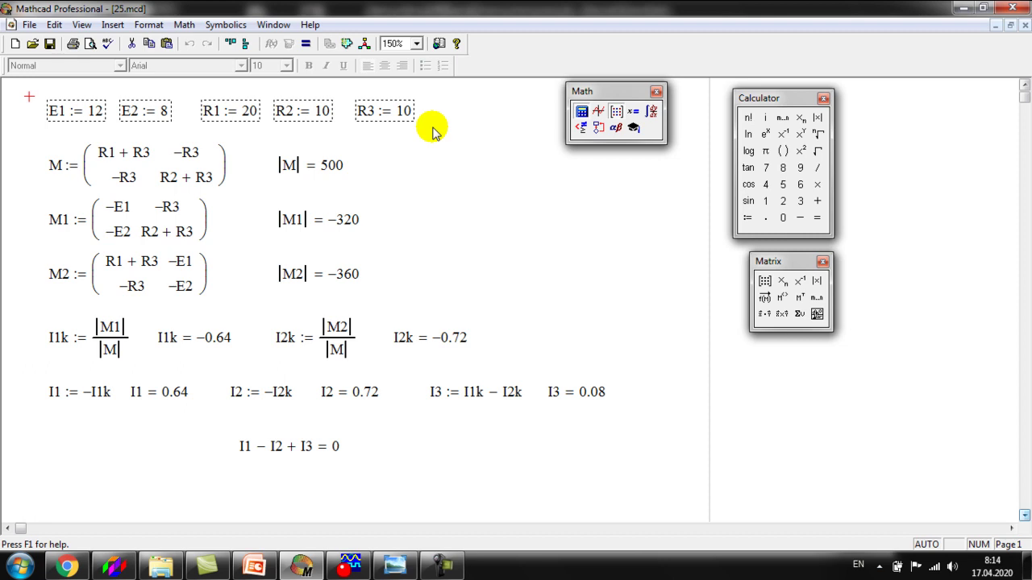
{"action": "left_click", "coordinate": [373, 169]}
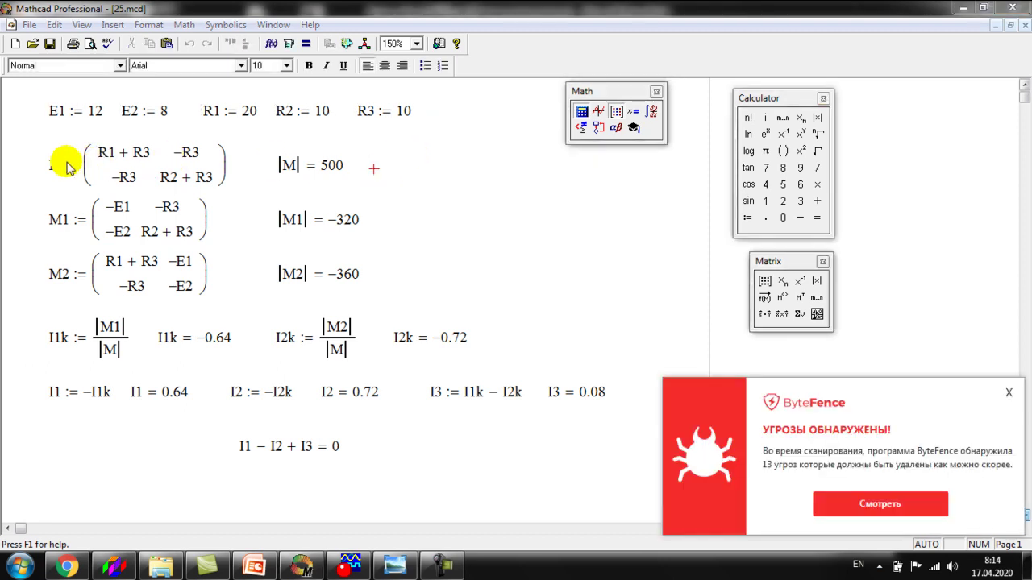
{"action": "left_click", "coordinate": [1010, 406]}
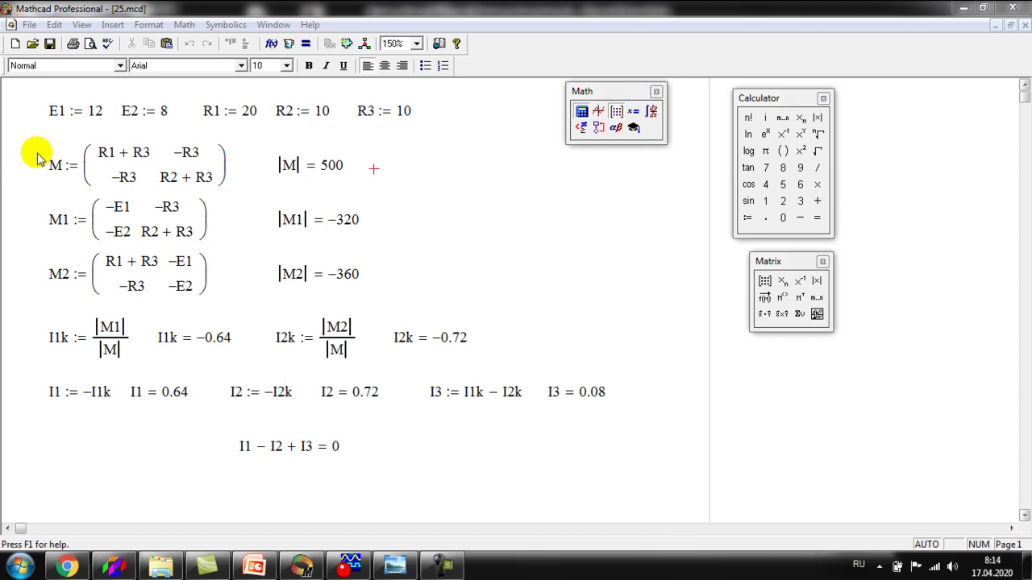
{"action": "left_click_drag", "start_coordinate": [20, 133], "coordinate": [495, 362]}
{"action": "left_click", "coordinate": [501, 296]}
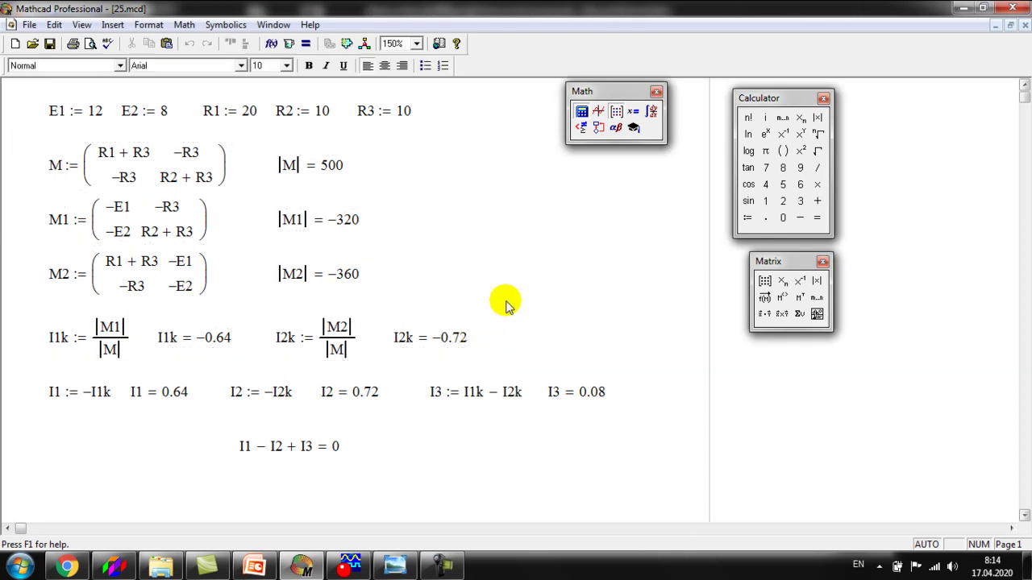